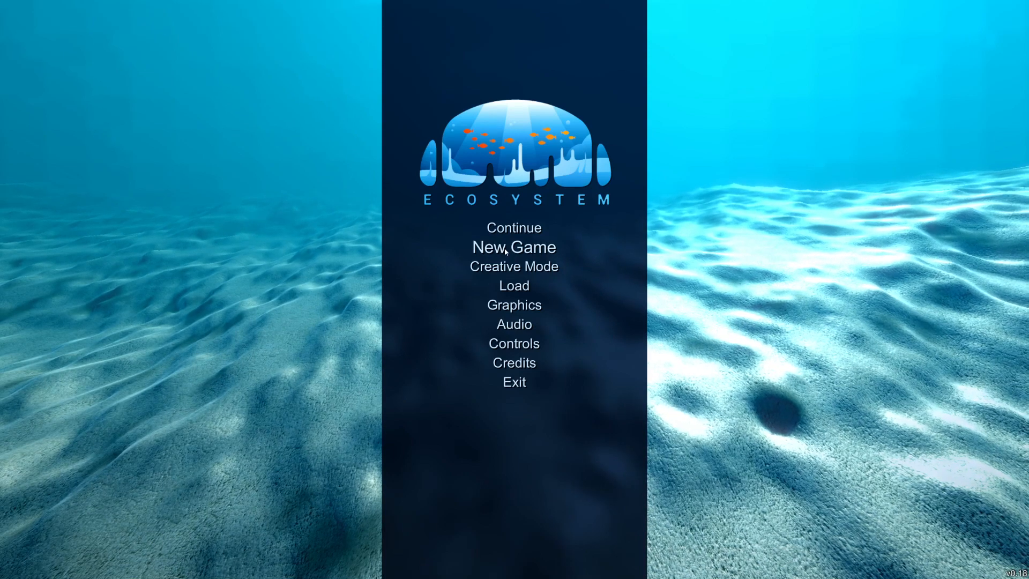
Start a new Ecosystem game from the main menu.
click(506, 248)
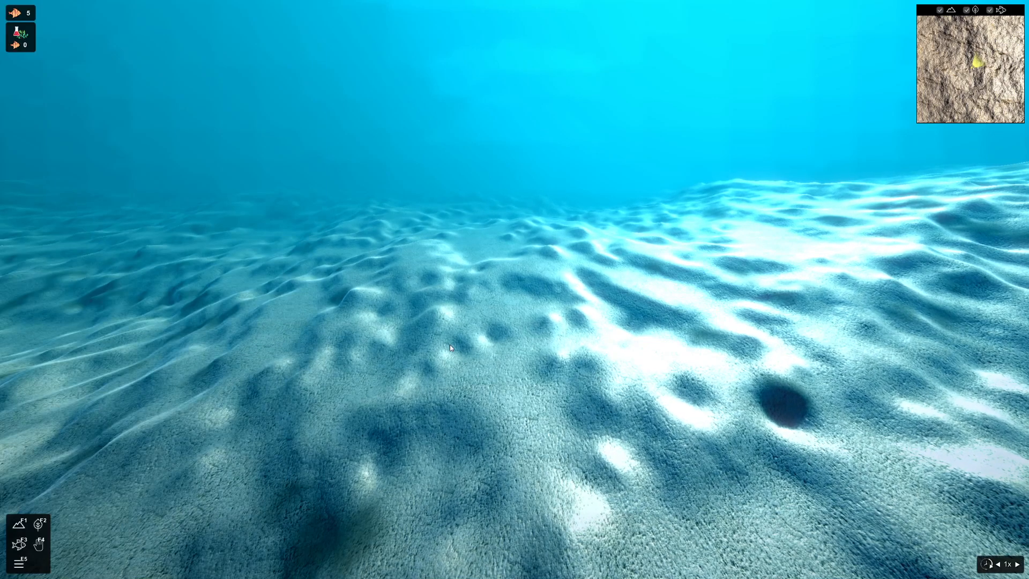
Skip the tutorial, research Milfoil, Grass-Wrack and Congo Fern, and plant them on the seabed.
click(544, 126)
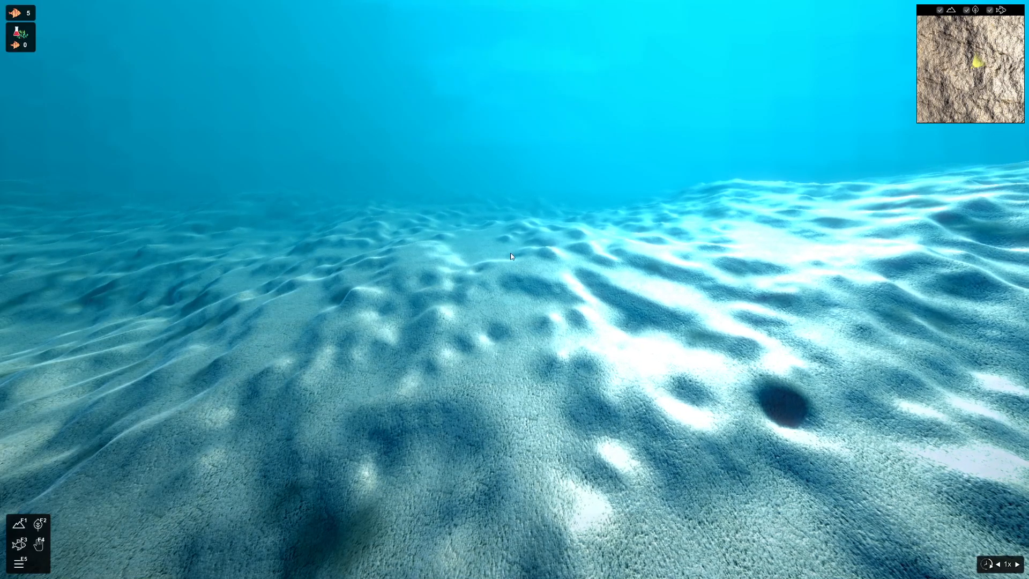
click(40, 523)
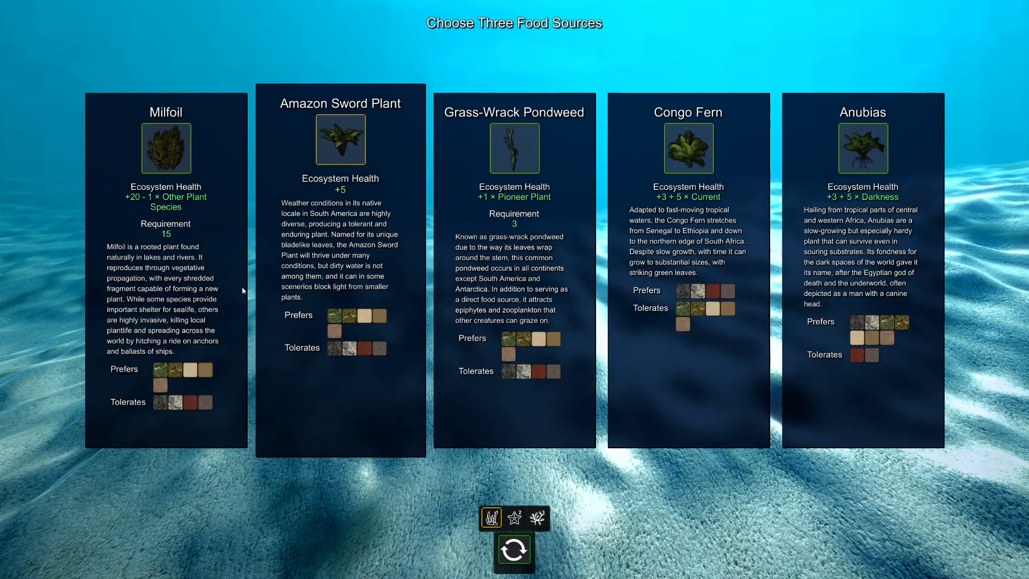
click(201, 279)
click(419, 281)
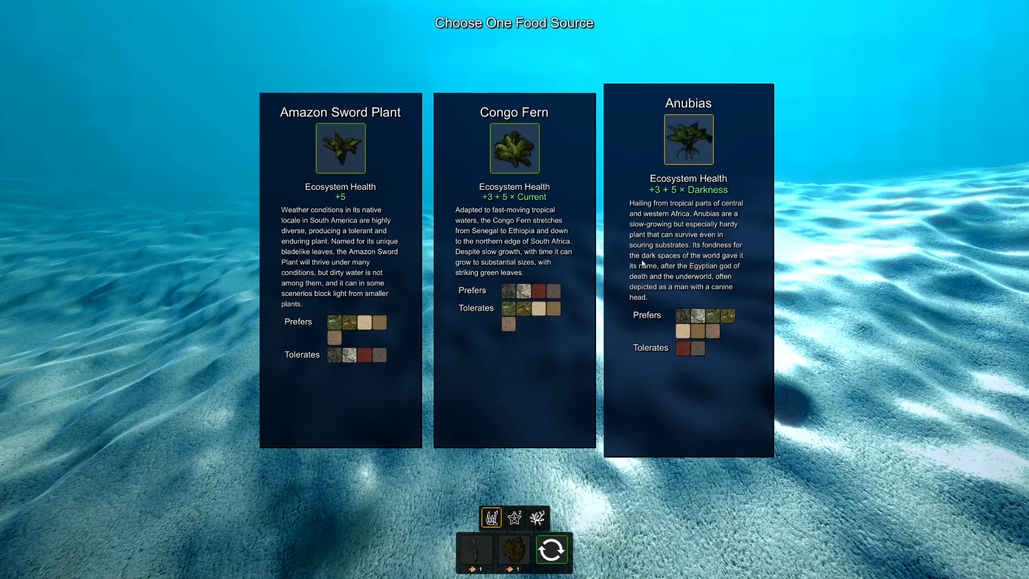
click(548, 286)
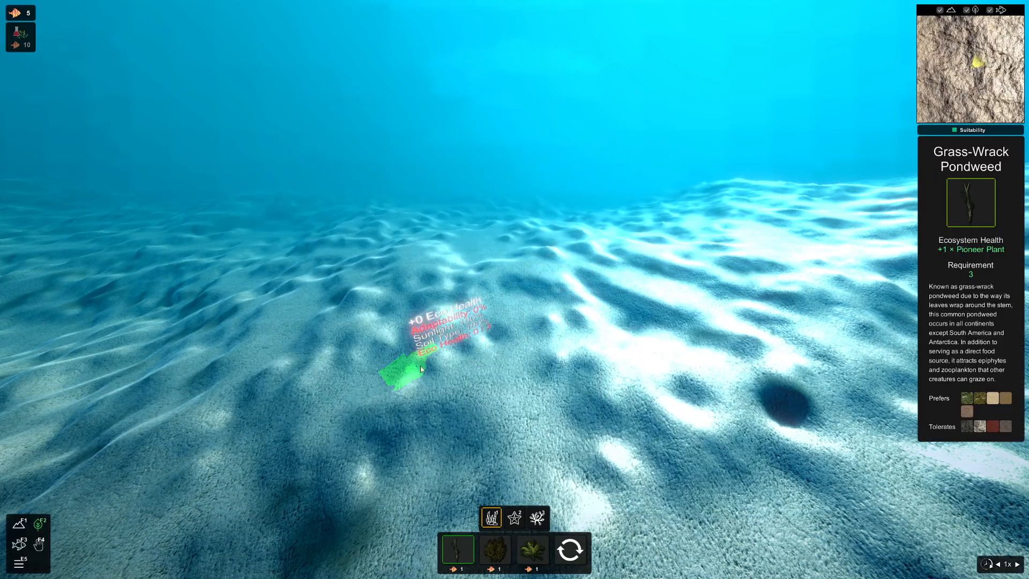
scroll(489, 355, up, 3)
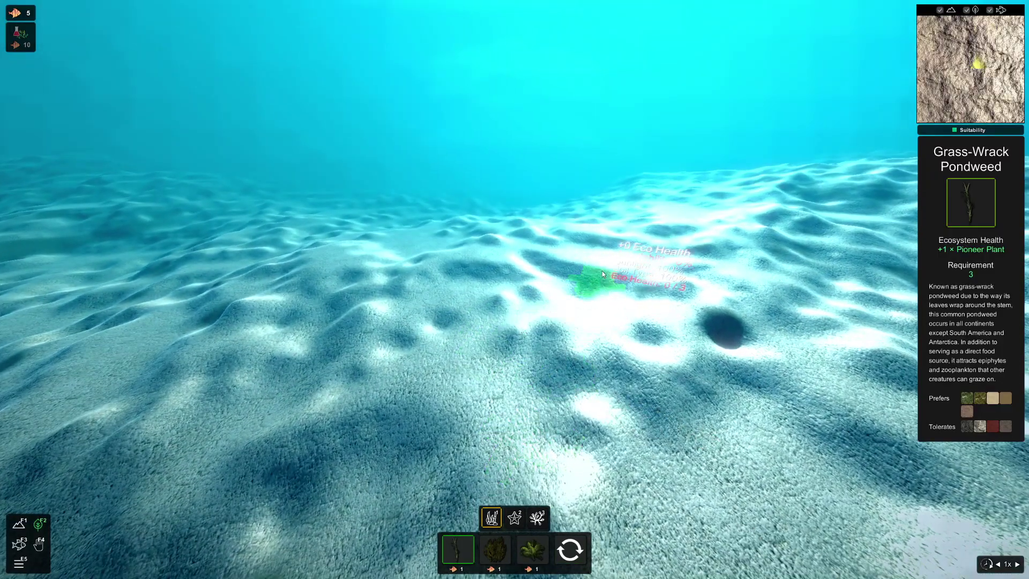
click(602, 271)
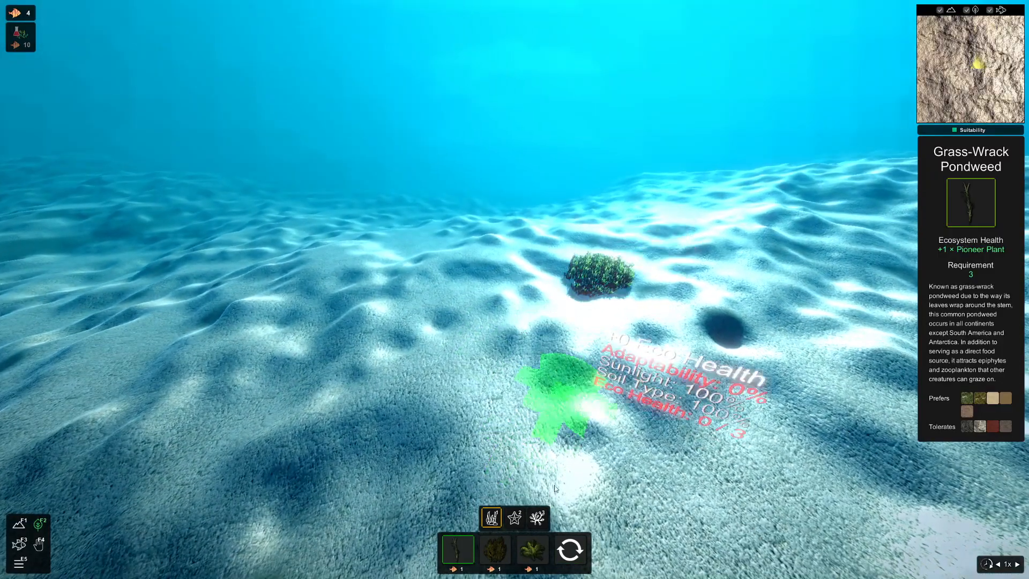
click(434, 378)
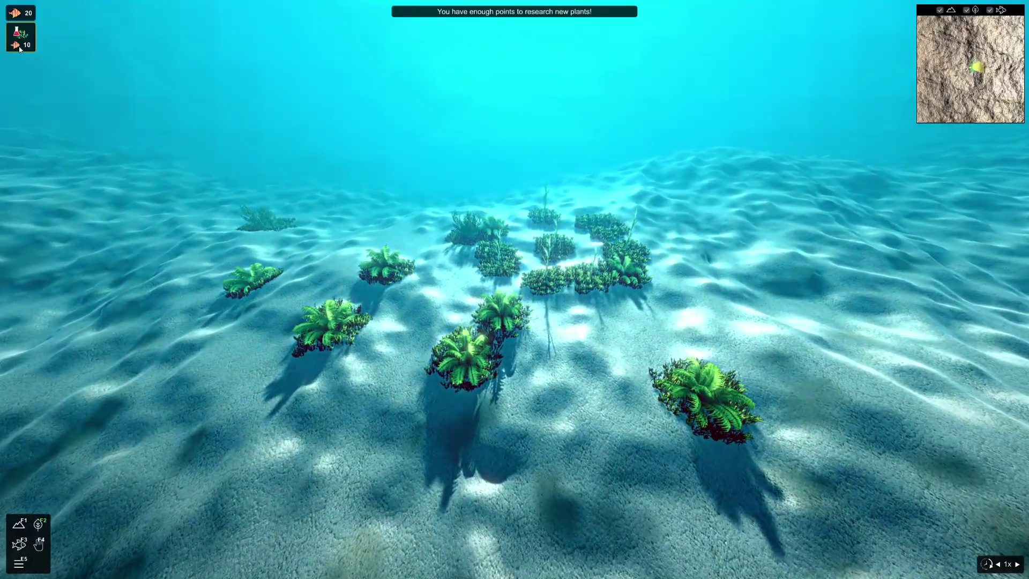
Research a second set of plants including Curly-Leaf Pondweed.
click(19, 44)
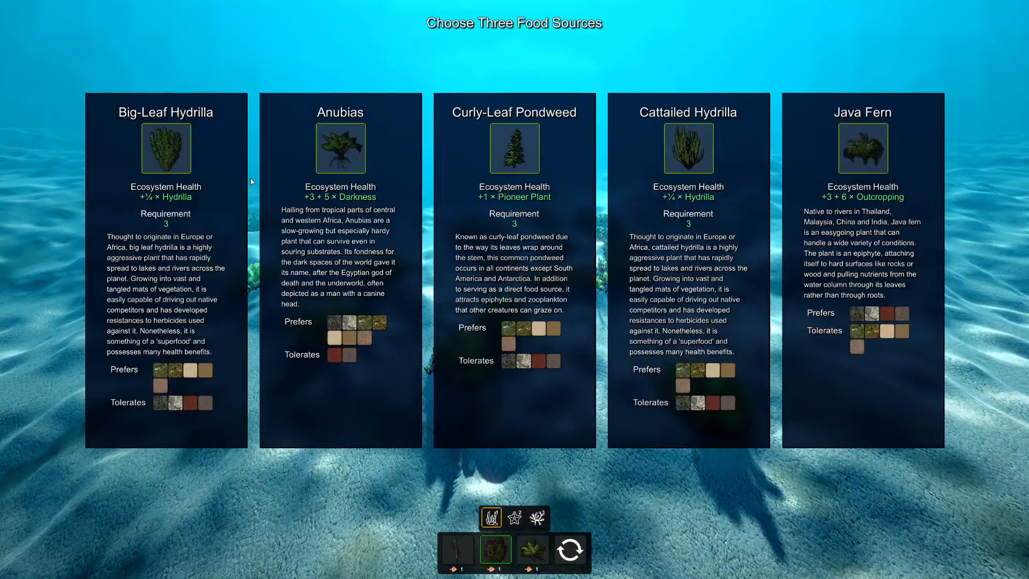
click(514, 242)
click(261, 247)
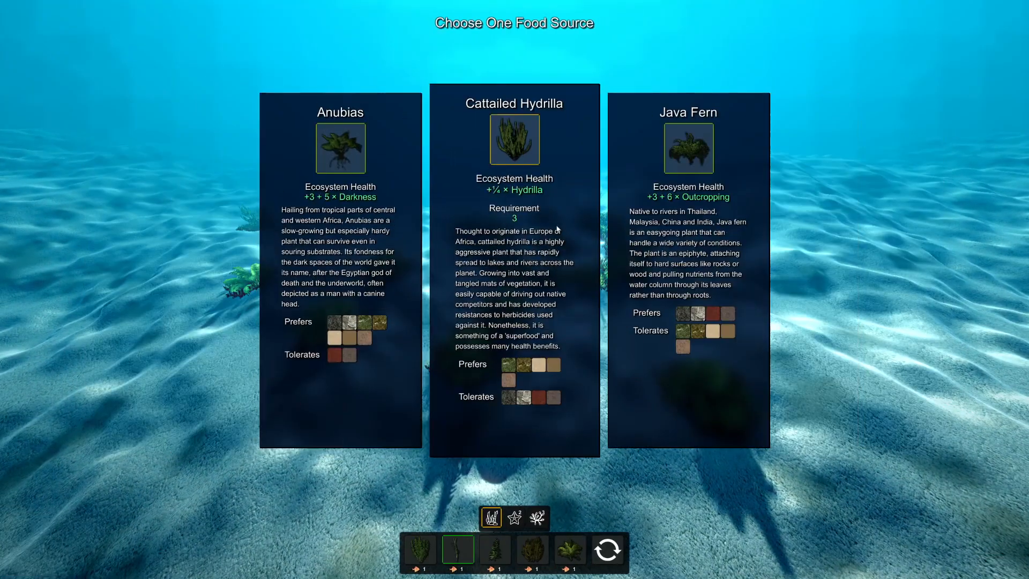
click(724, 282)
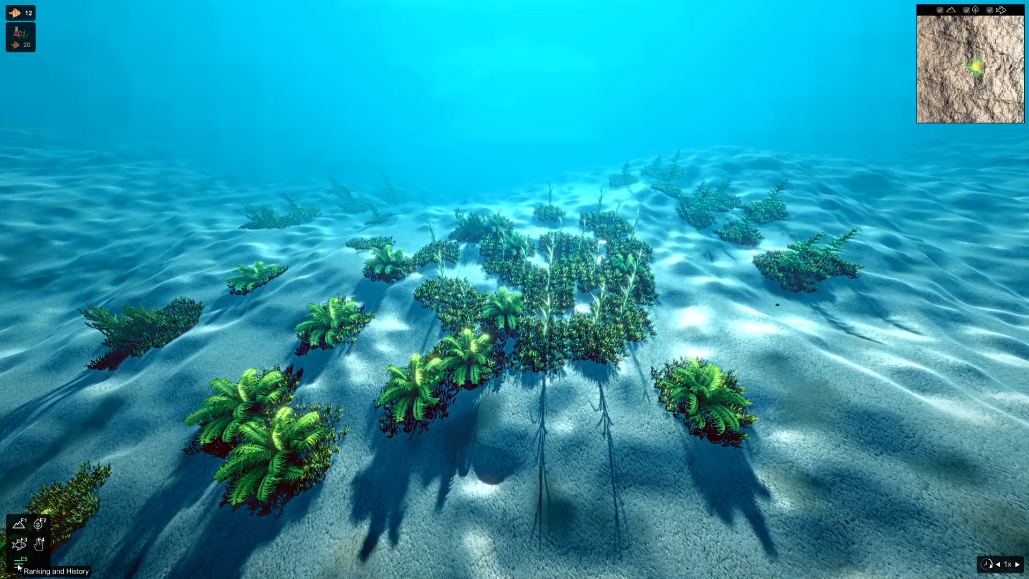
Bring up the ranking and history statistics panels.
click(18, 567)
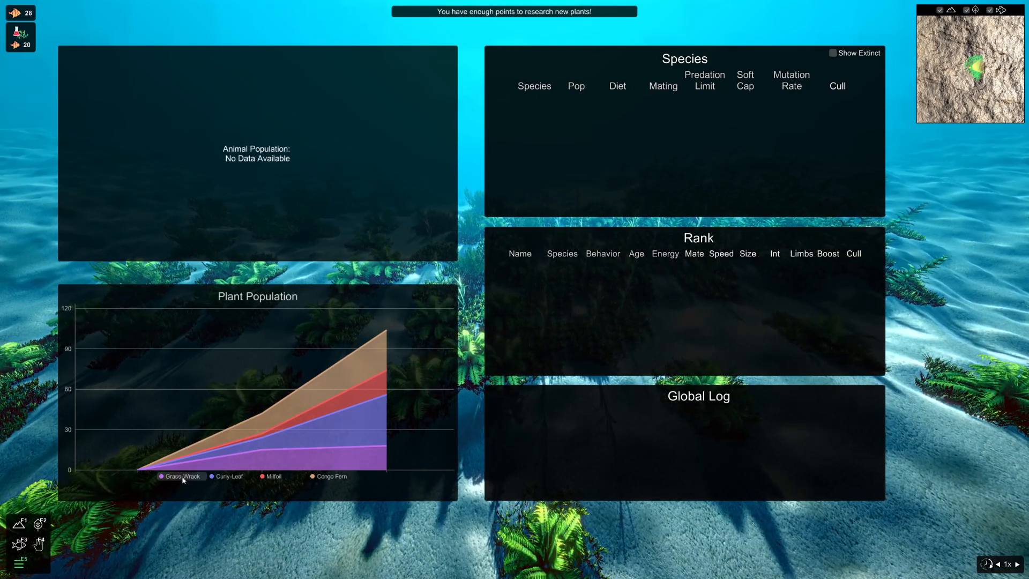
Hide Grass-Wrack, Curly-Leaf, Congo Fern and Milfoil in turn from the plant population chart.
click(183, 480)
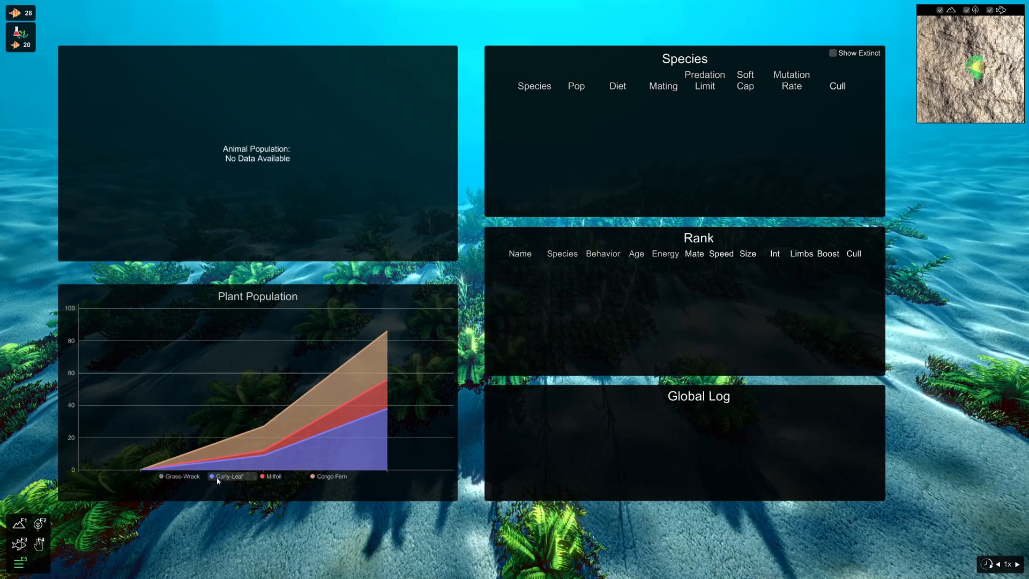
click(217, 480)
click(332, 477)
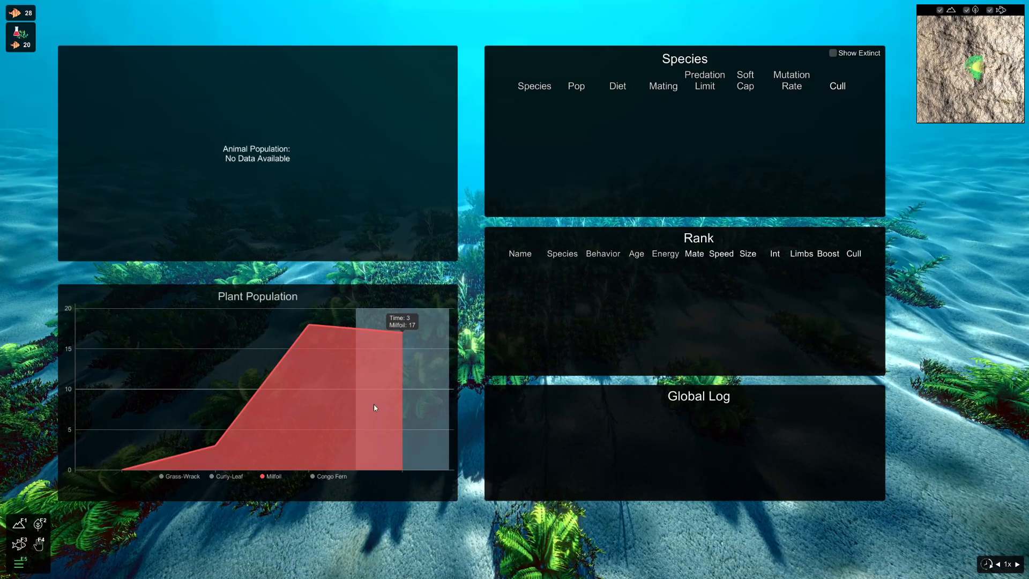
click(276, 477)
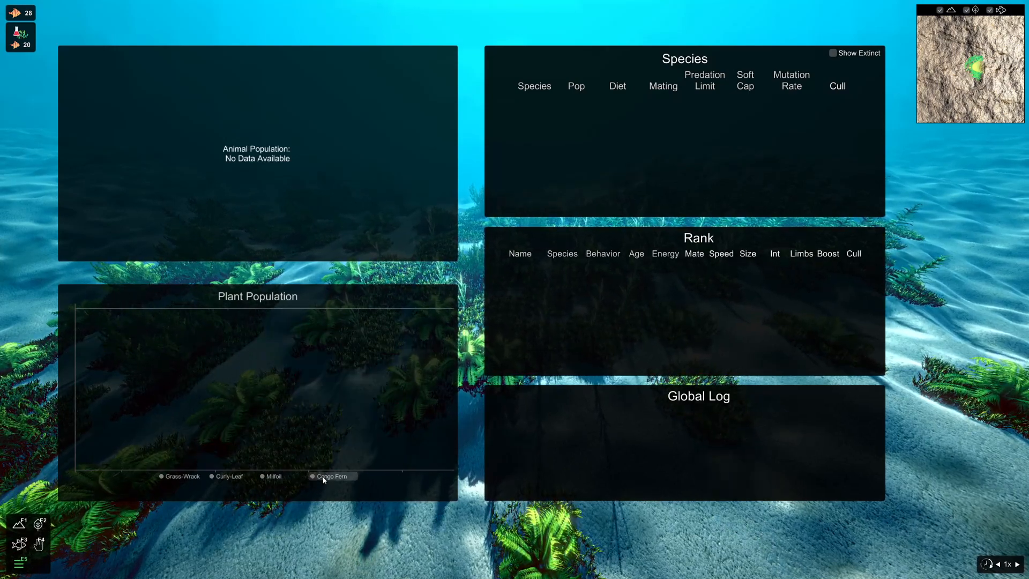
Restore all four plant series to the population chart.
click(324, 477)
click(229, 477)
click(180, 477)
click(276, 477)
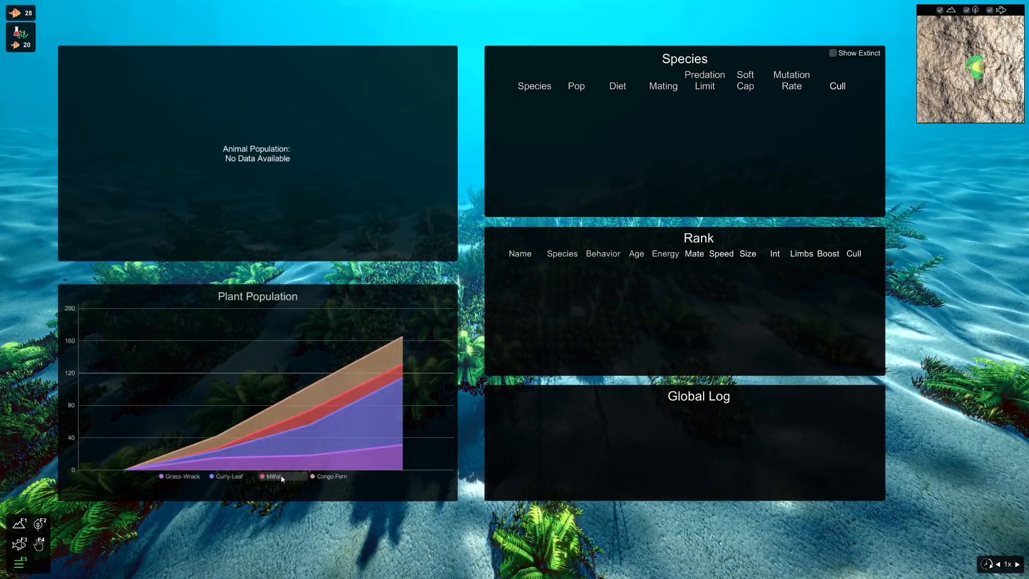
Close the statistics and release a Forager creature onto the planted seabed.
key(Escape)
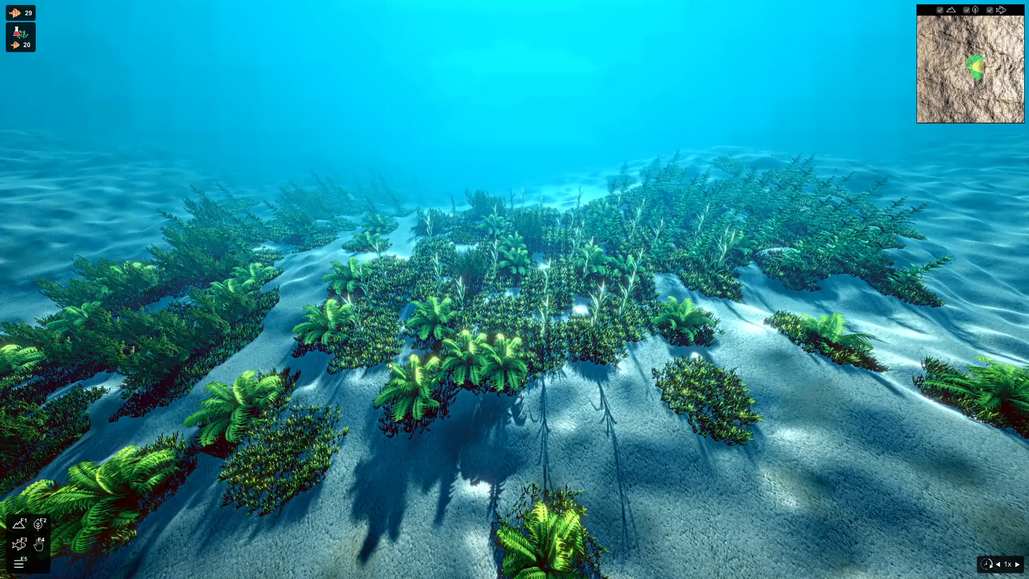
click(18, 548)
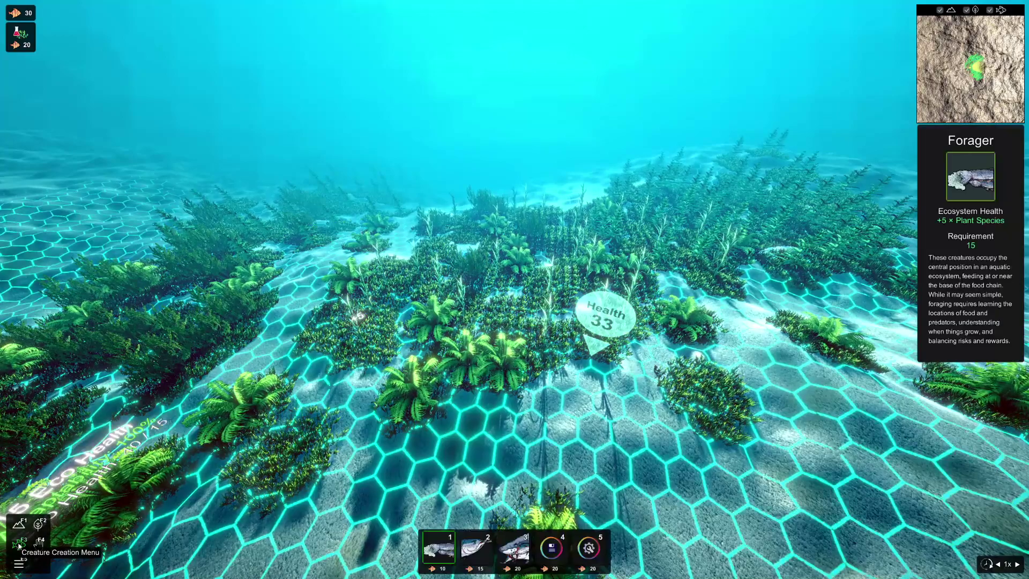
click(515, 338)
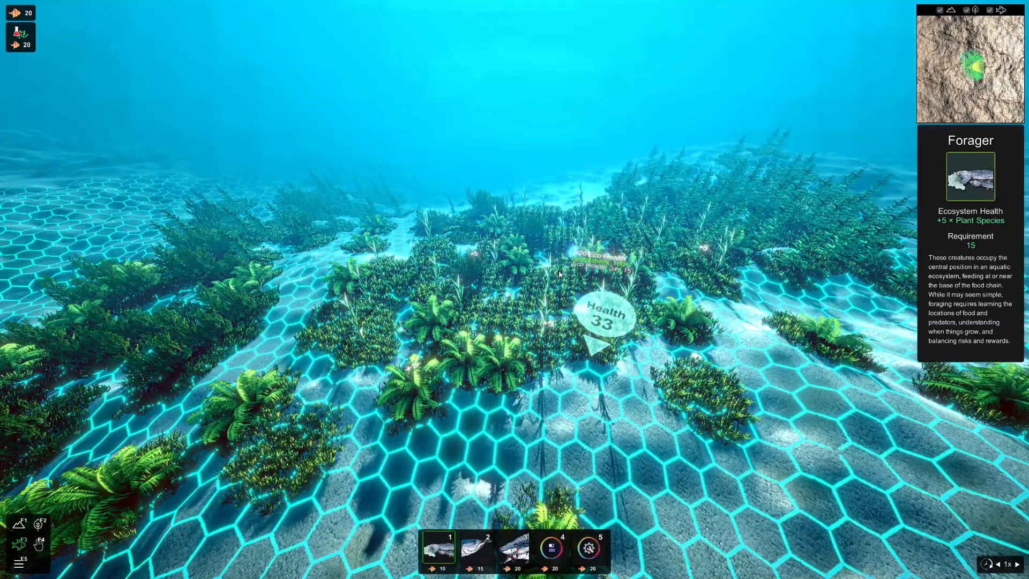
key(Escape)
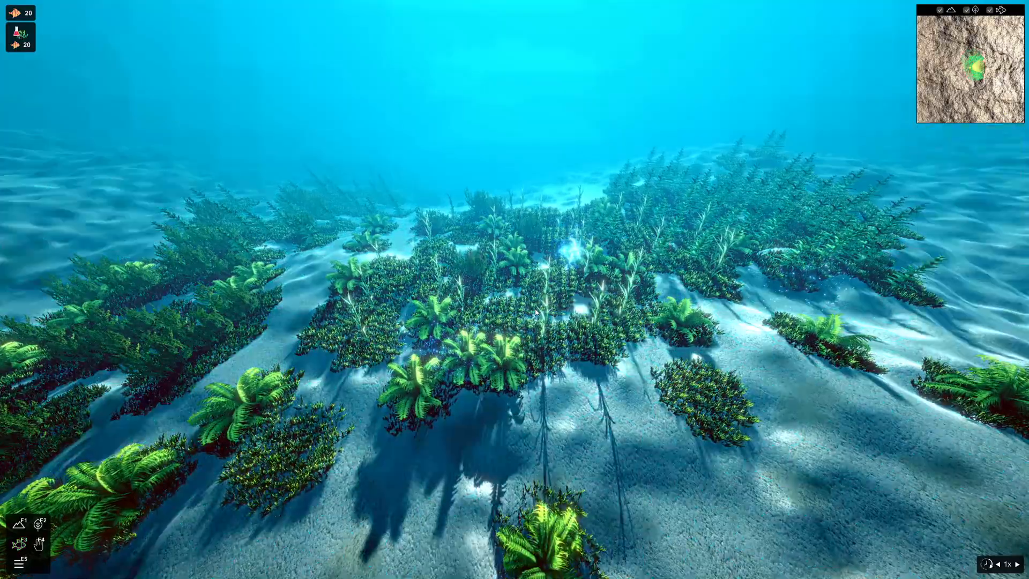
scroll(535, 312, up, 3)
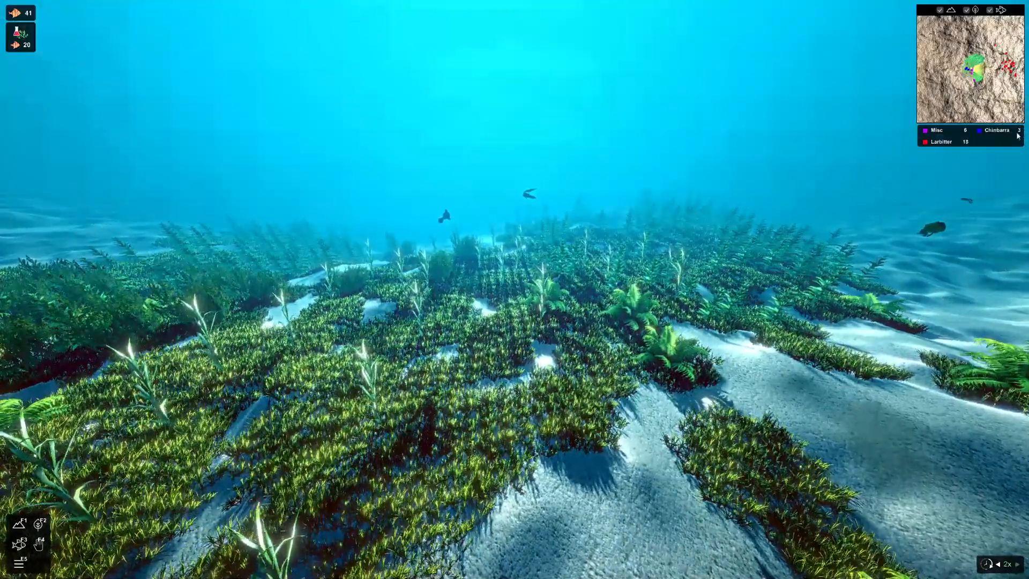
Show the statistics and toggle the Chinbarra series off and on in the animal chart.
click(19, 566)
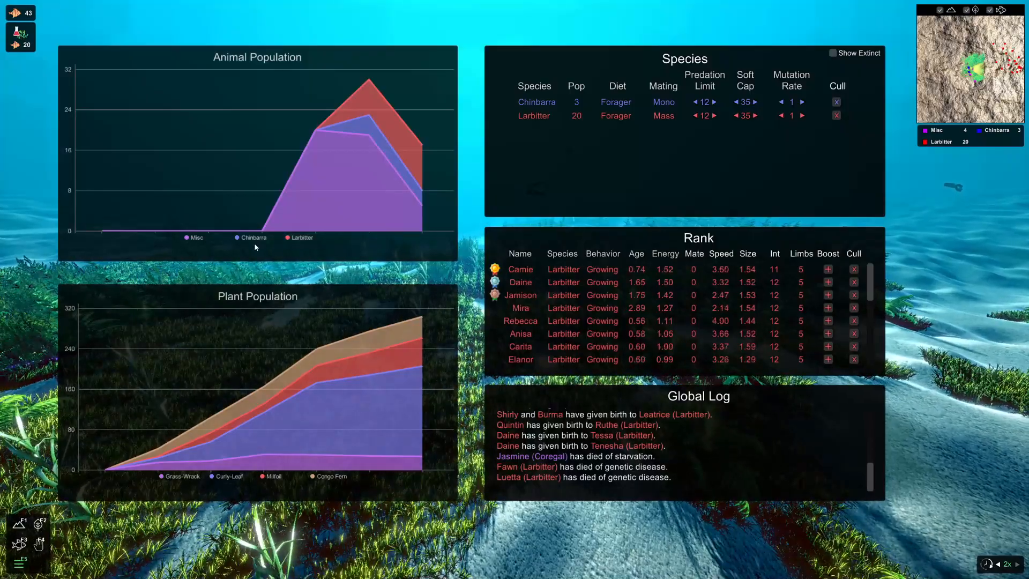
click(256, 237)
click(256, 237)
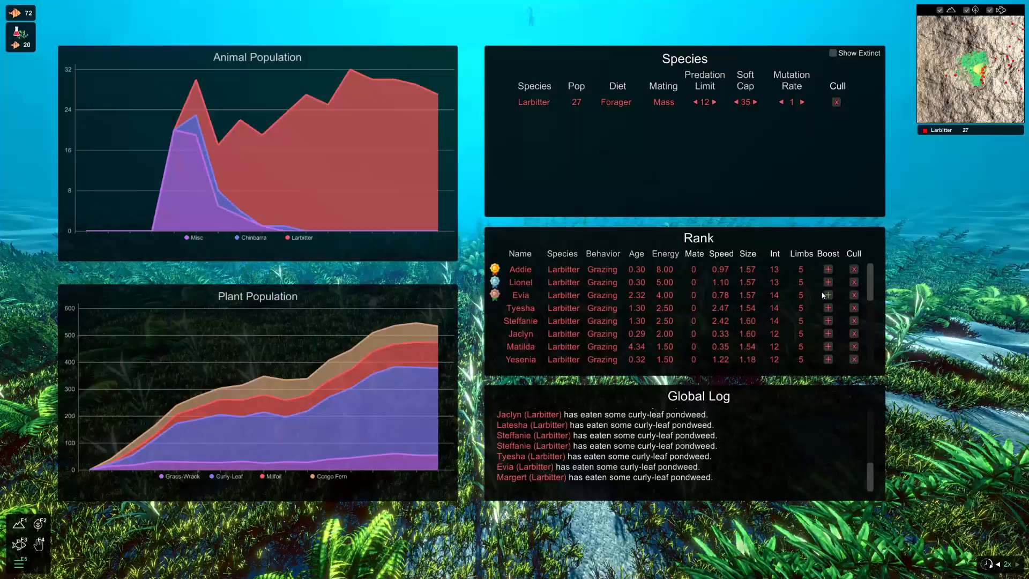
Cull a Larbitter from the rank list and close the statistics overview.
click(828, 269)
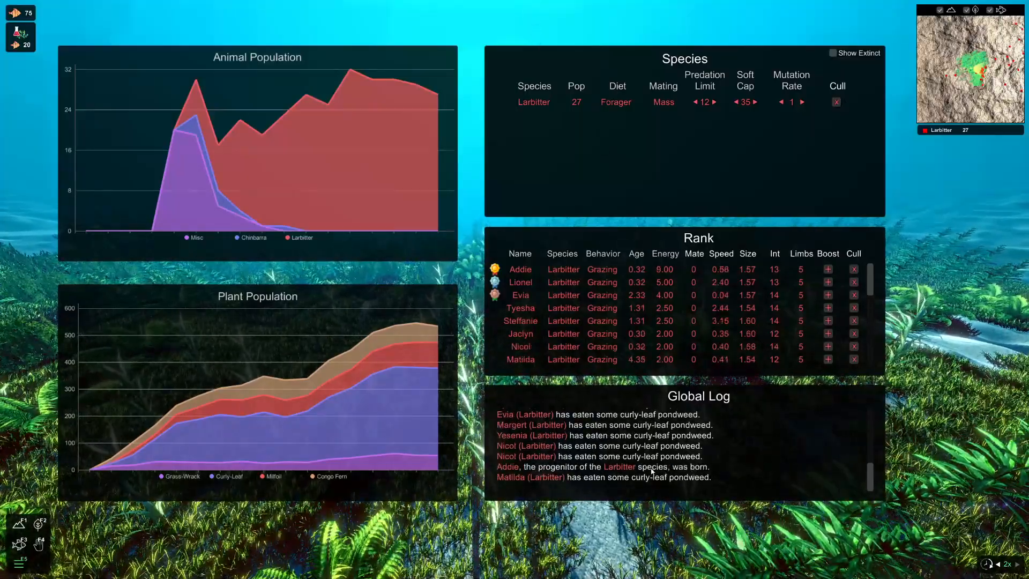
click(854, 321)
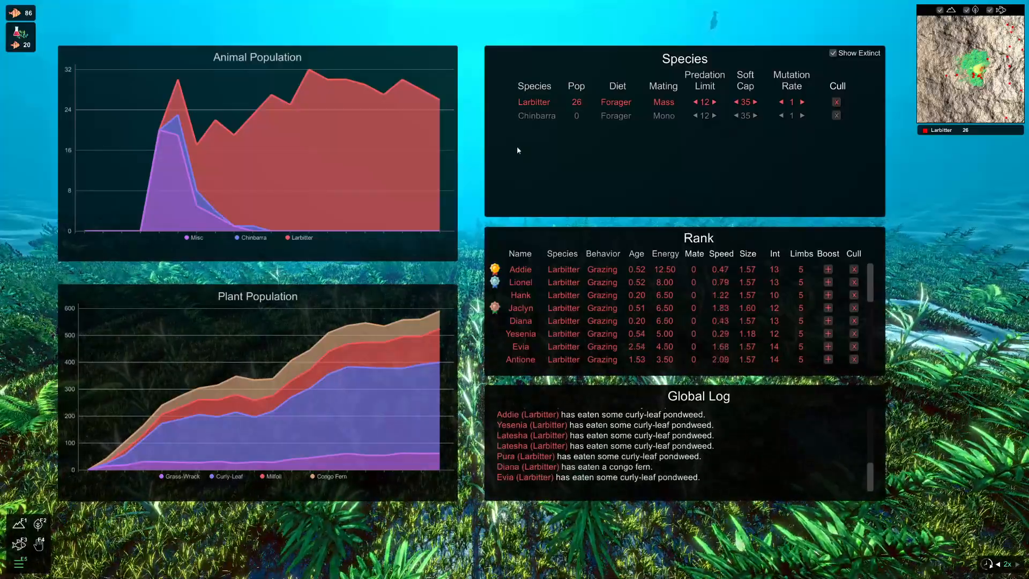
key(Escape)
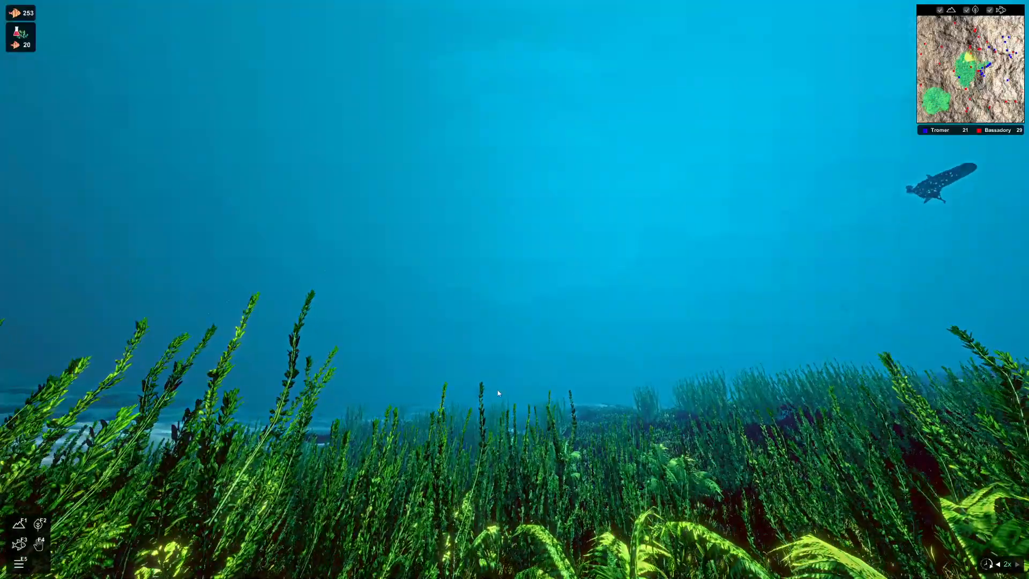
Uncheck Show Extinct in the statistics and open the Tromer phylogenetic tree.
click(21, 561)
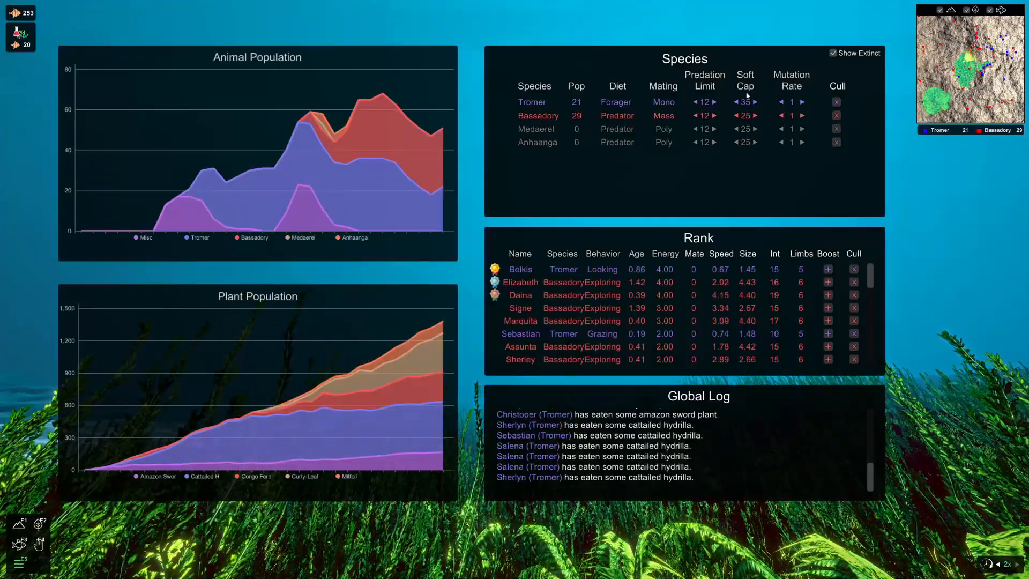
click(833, 53)
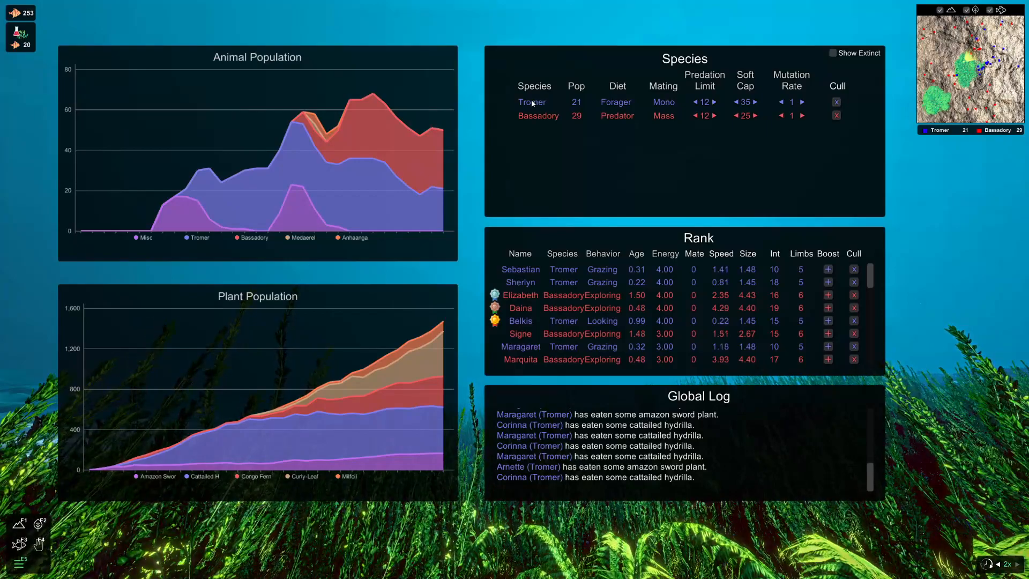
click(531, 102)
scroll(372, 220, down, 5)
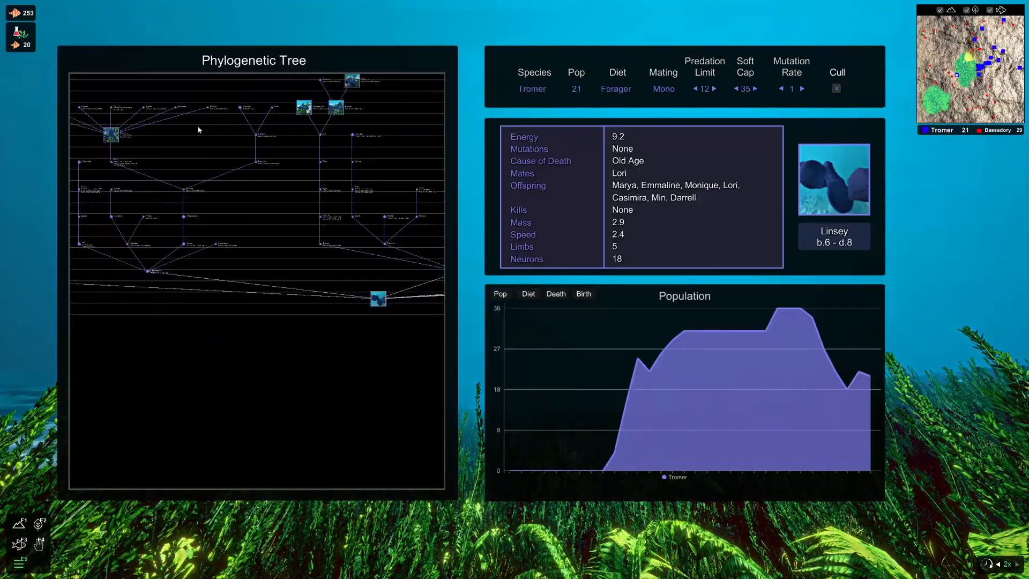
click(198, 130)
scroll(203, 239, up, 5)
mouse_move(141, 226)
mouse_down()
mouse_move(299, 321)
mouse_move(438, 376)
mouse_up()
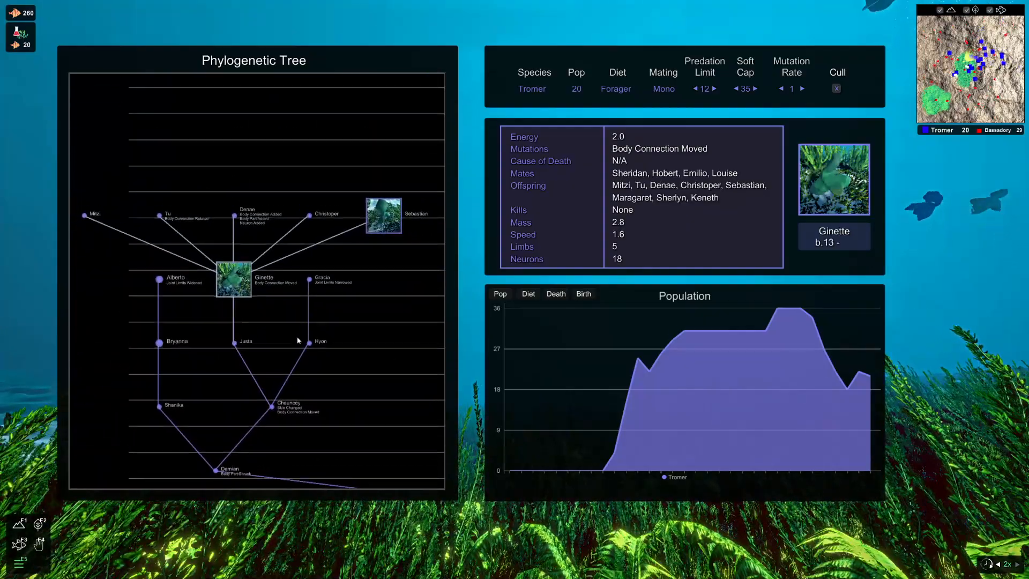
scroll(255, 350, up, 2)
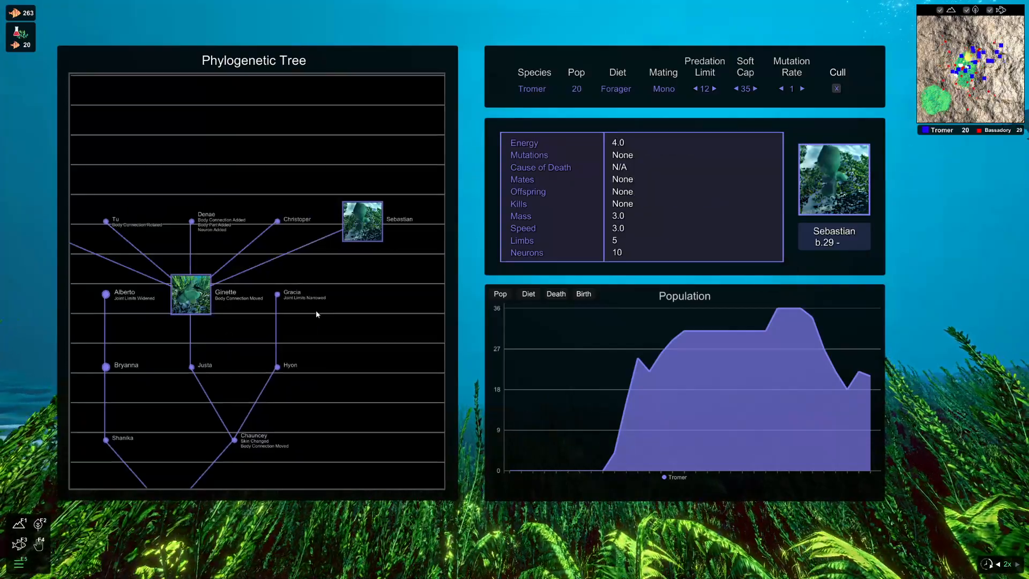
click(190, 294)
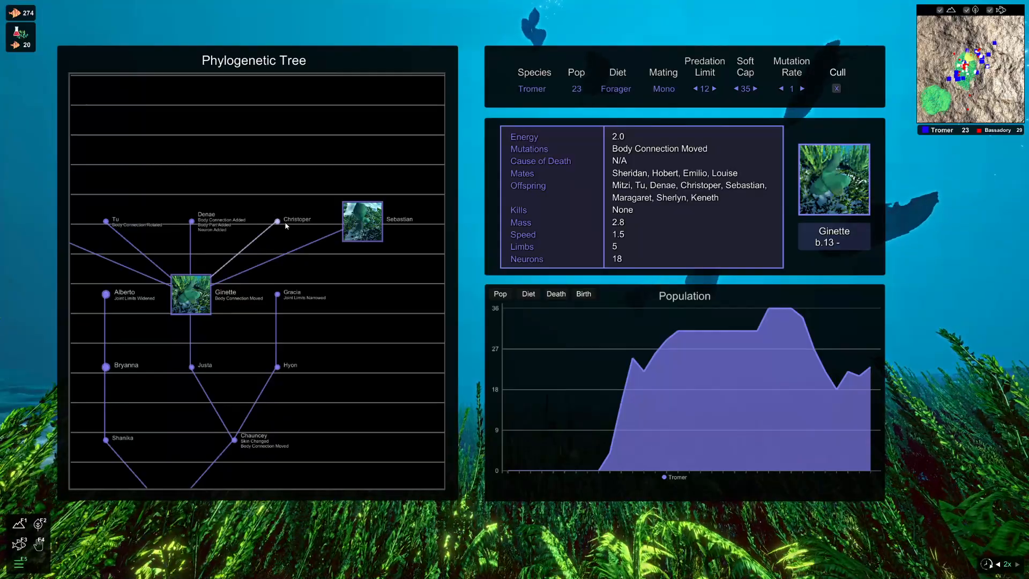
mouse_move(105, 293)
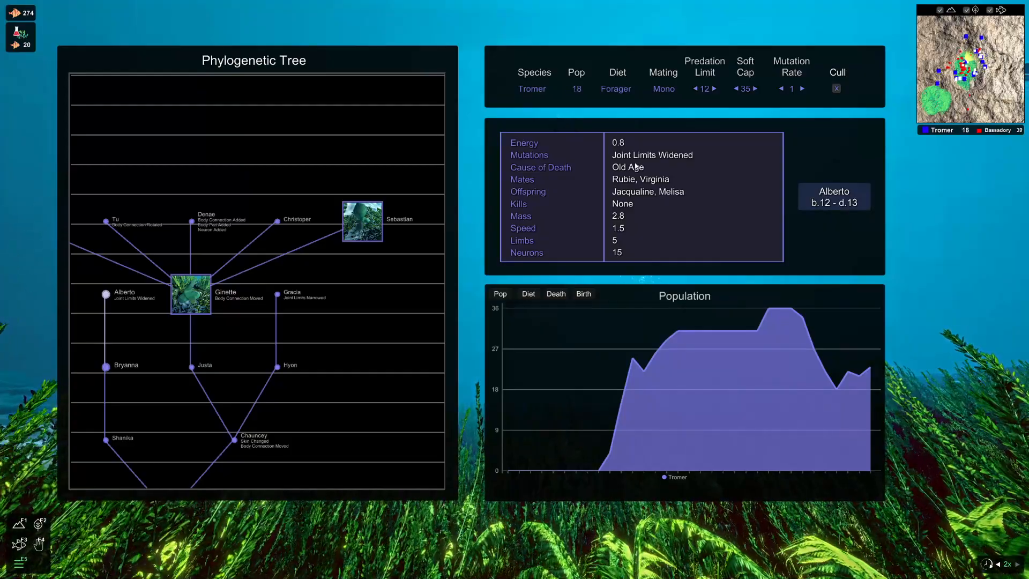
scroll(241, 281, down, 3)
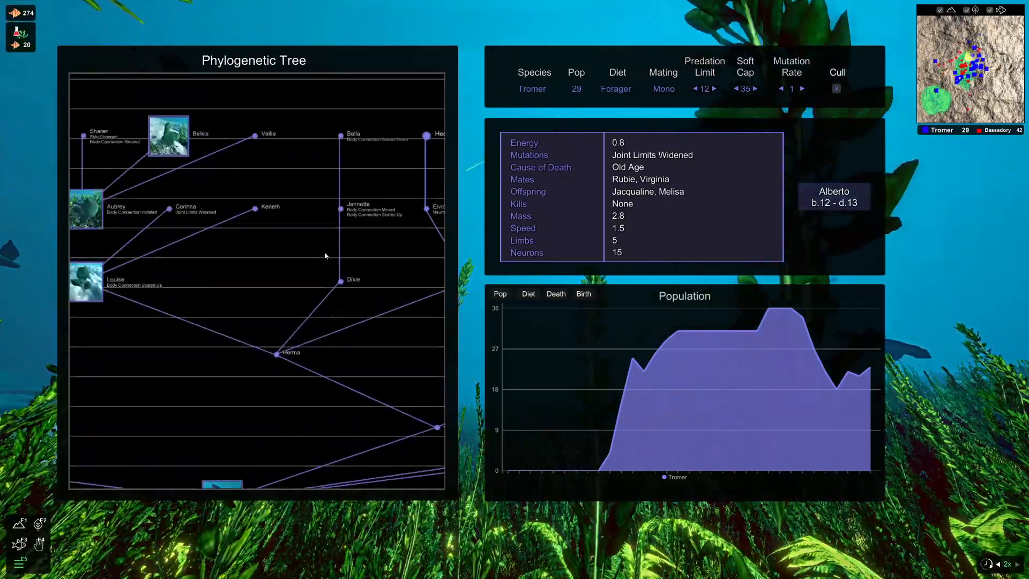
Pan to the Aubrey and Louise branch and show Aubrey's details, eaten by Bassadory.
drag(241, 282, 307, 242)
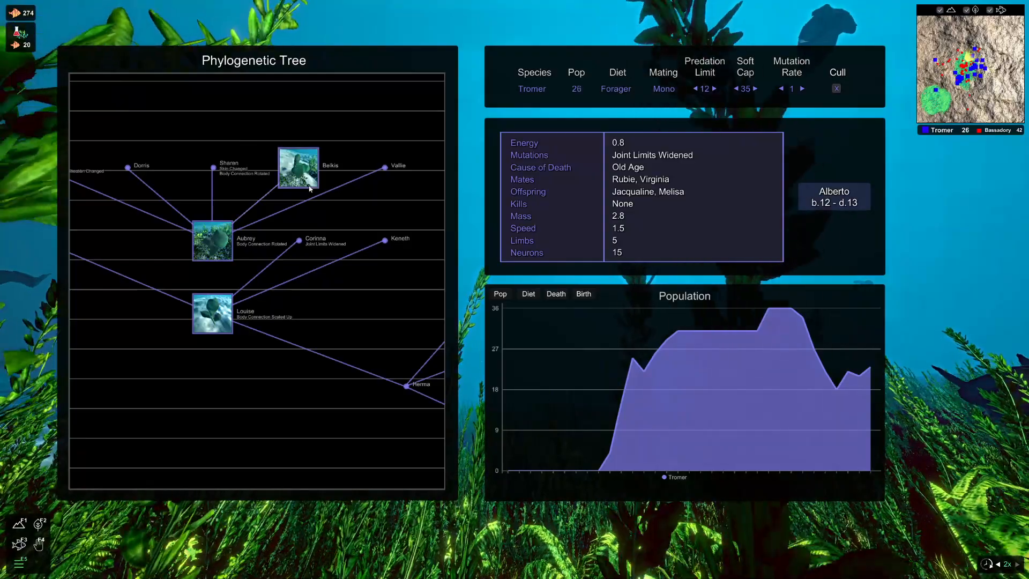
scroll(300, 184, up, 1)
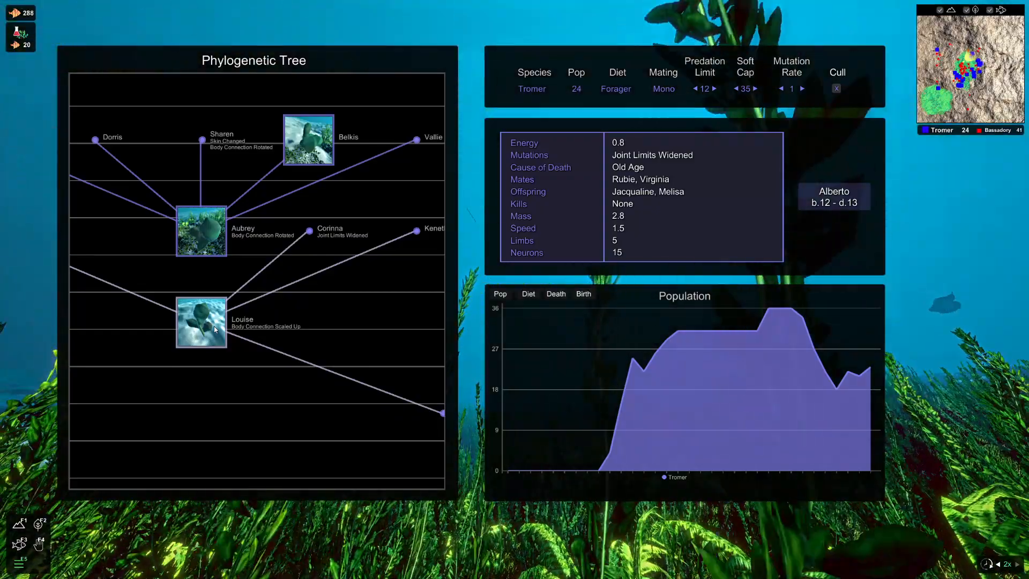
click(202, 233)
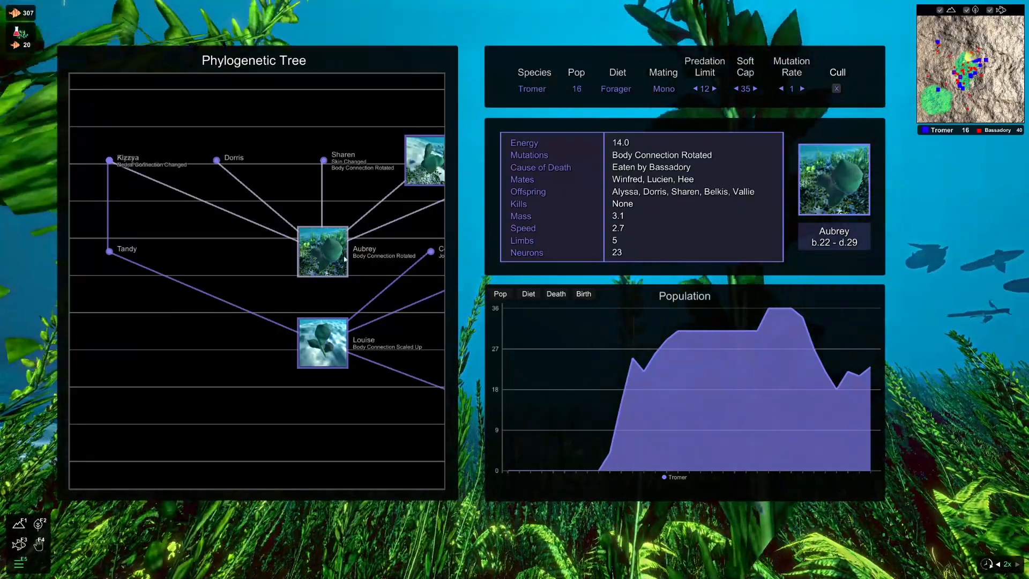
scroll(356, 171, right, 1)
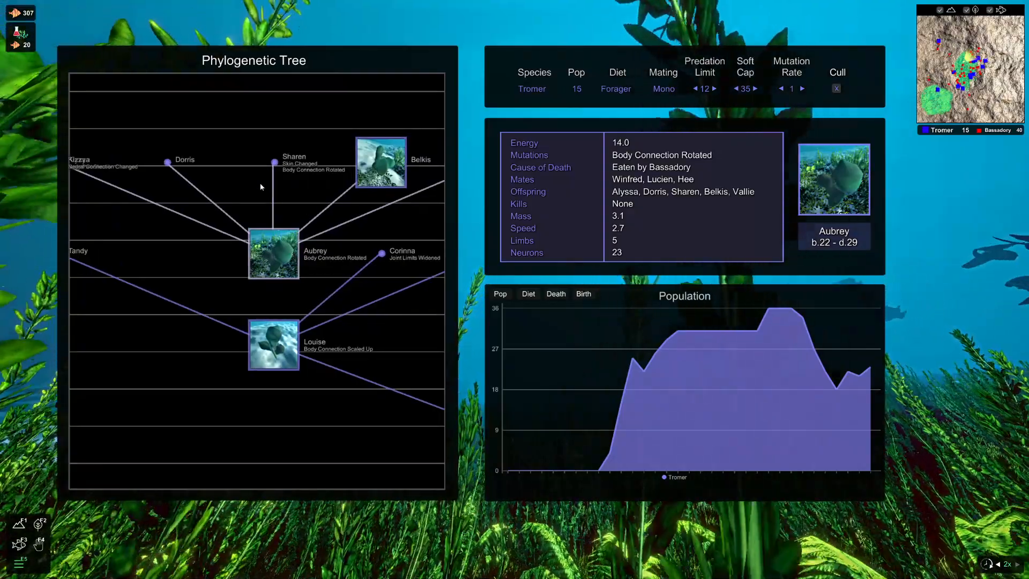
scroll(249, 206, down, 3)
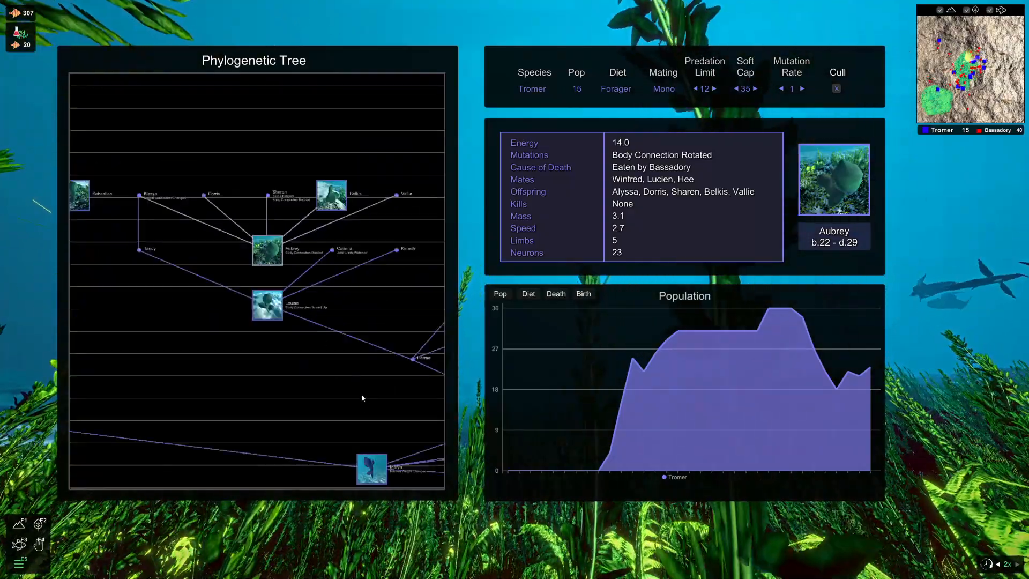
View Karl's details and personal log in the overview, then return to the global log.
key(Escape)
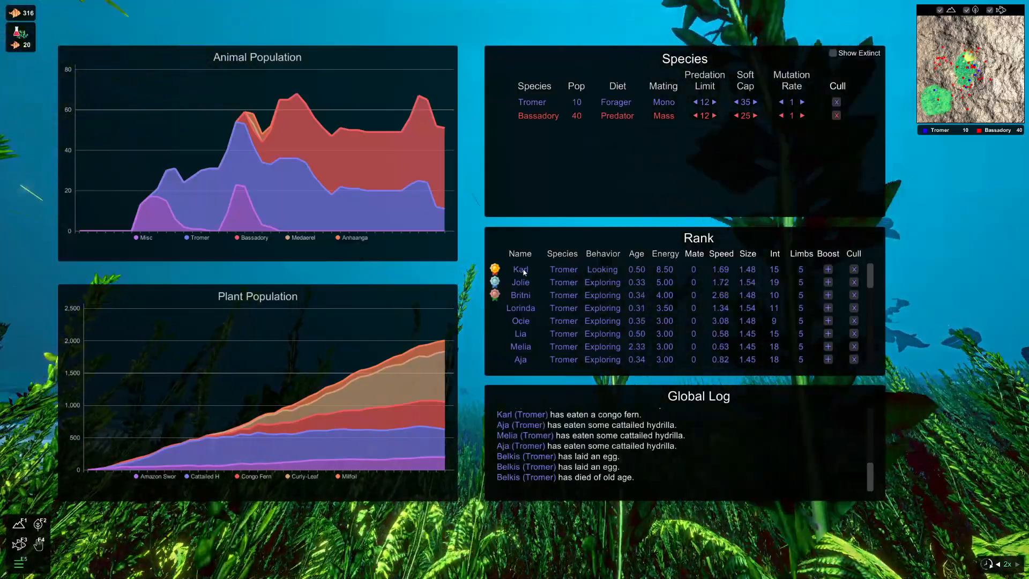
click(523, 270)
click(523, 274)
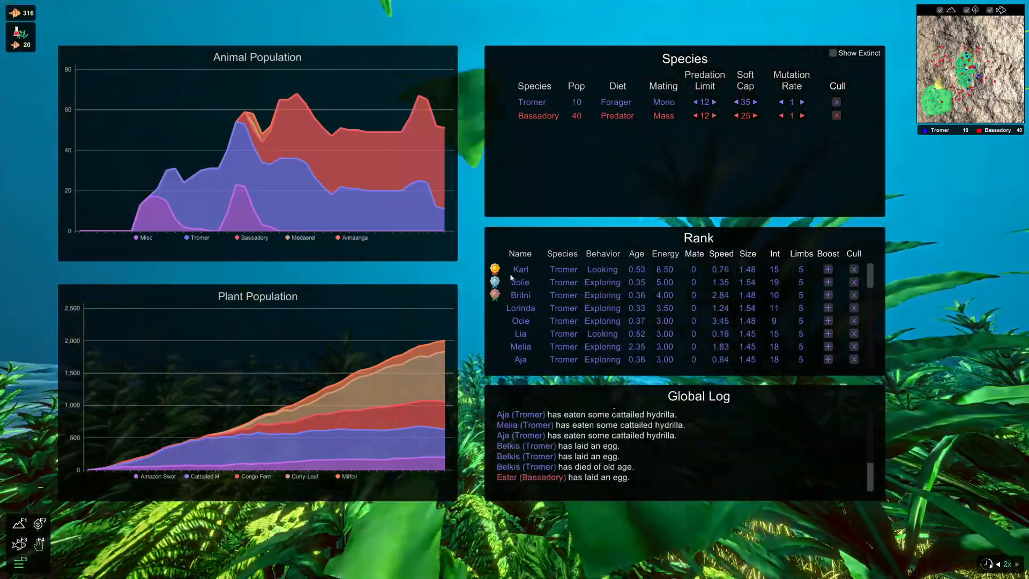
key(Escape)
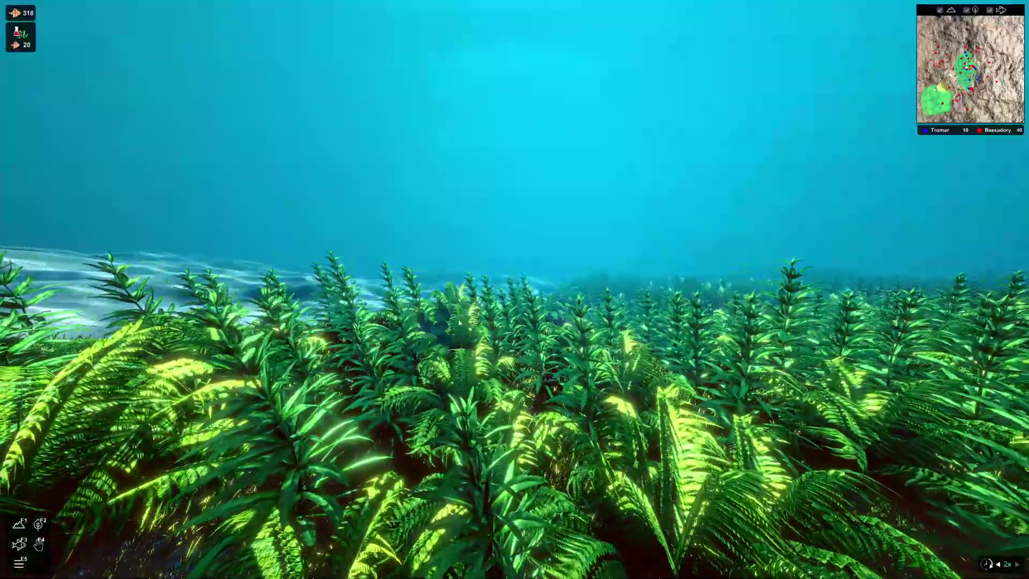
Select Karl in the underwater scene, turn the camera around him and bring the overview back.
click(445, 317)
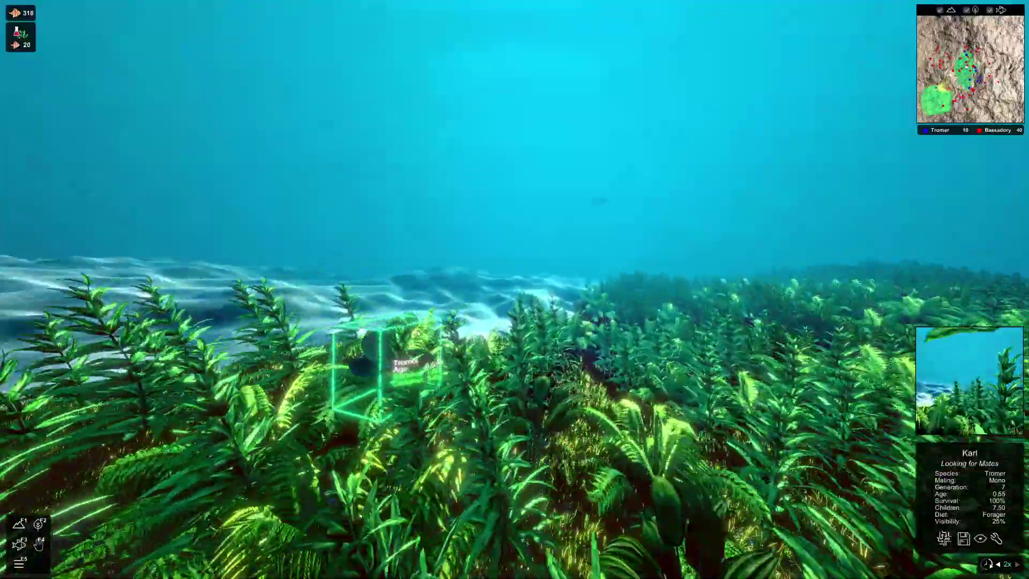
drag(460, 325, 15, 326)
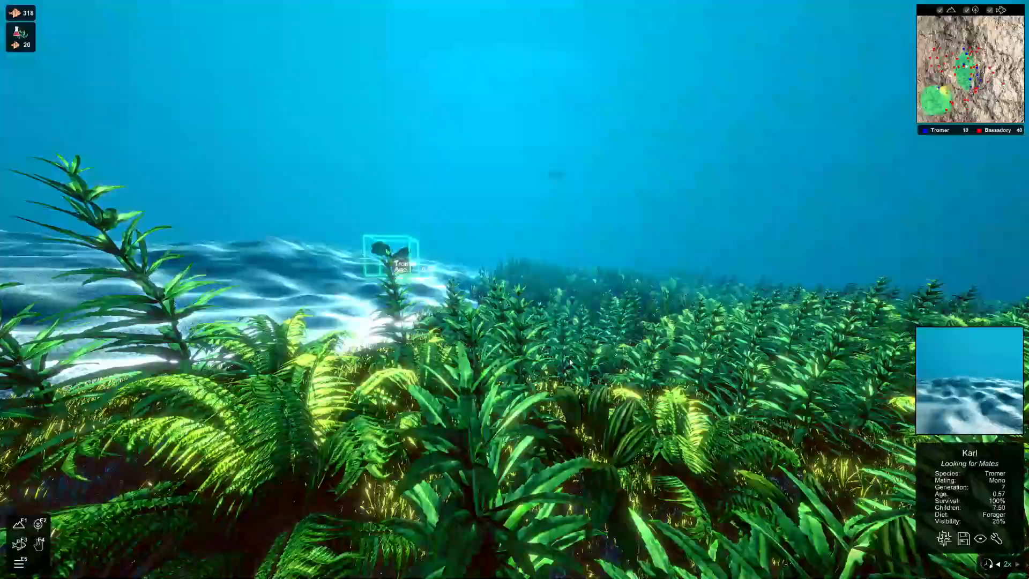
key(Tab)
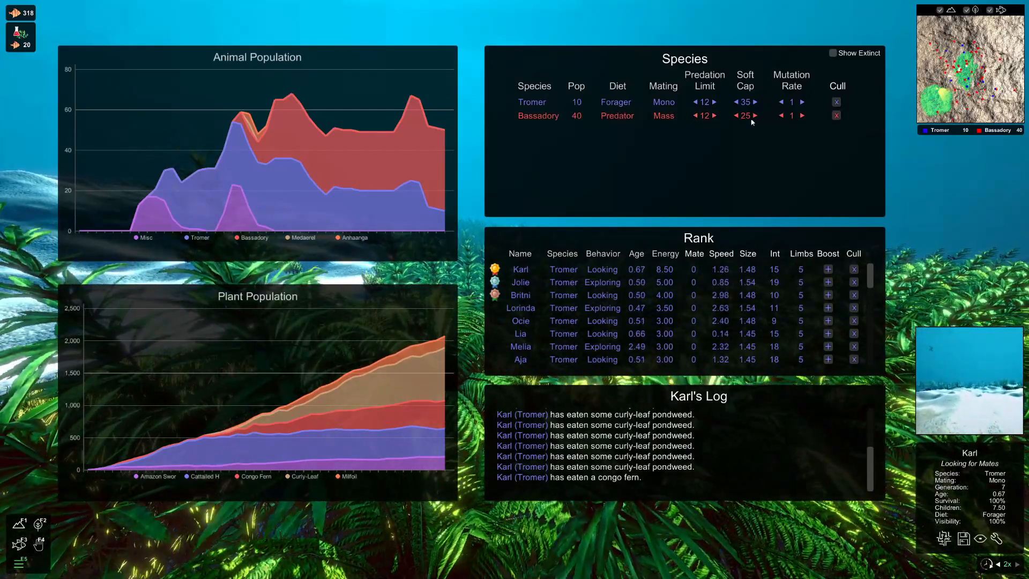
Delete the Bassadory species and enable Show Extinct, listing Medaerel, Anhaanga and Bassadory at zero.
click(836, 116)
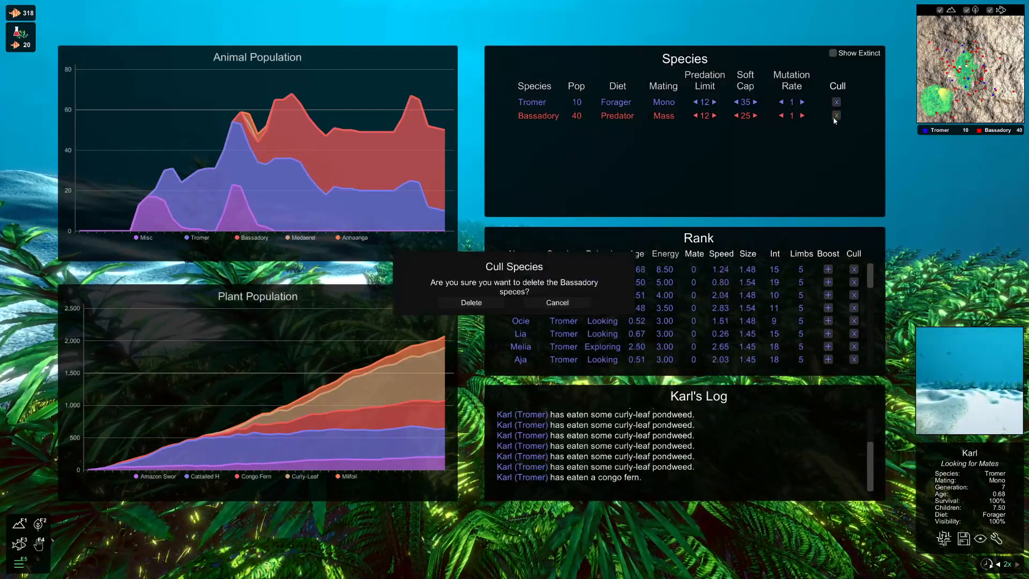
click(472, 302)
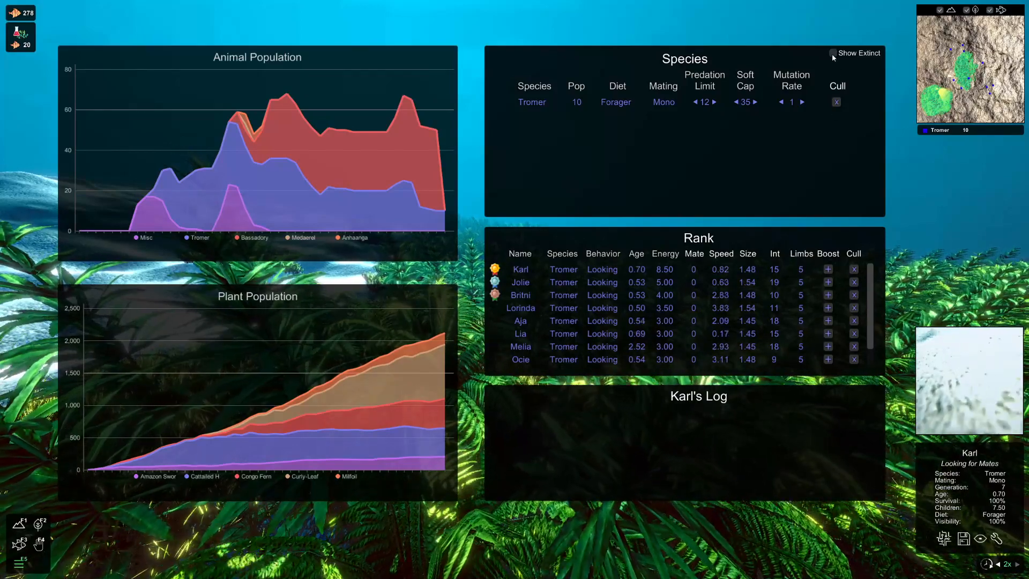
click(833, 54)
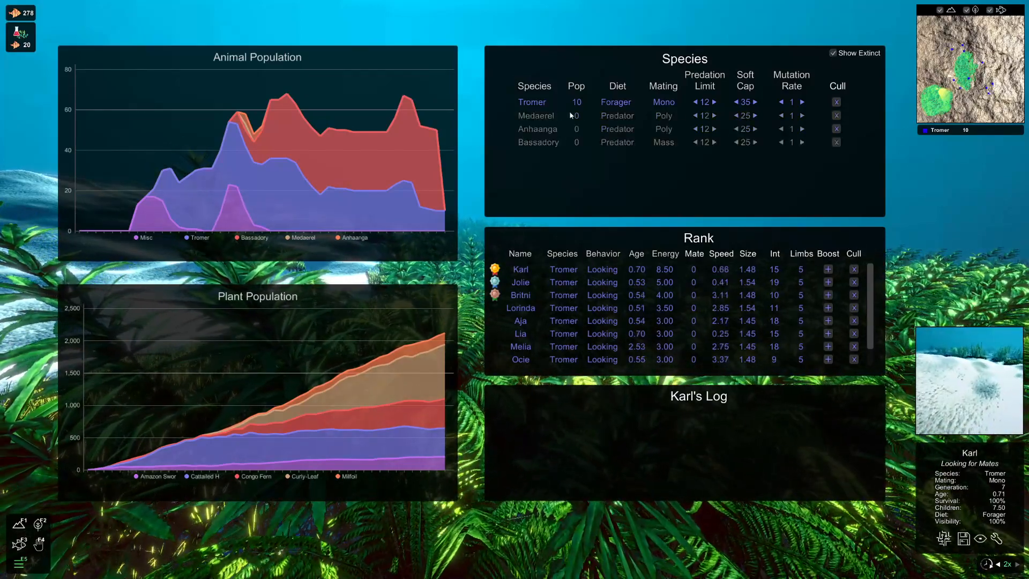